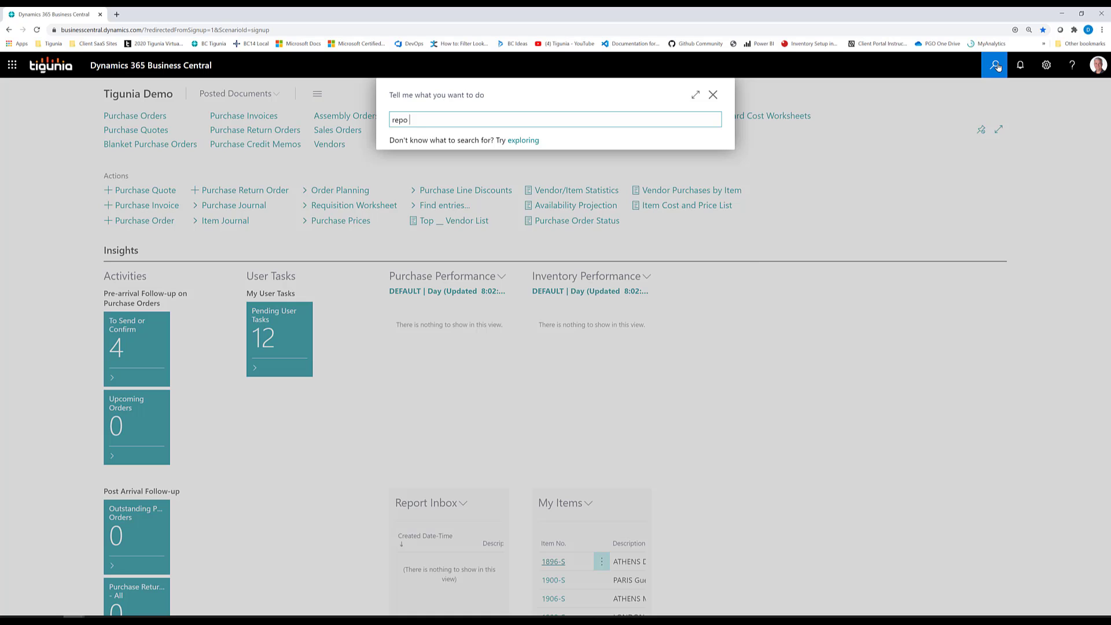
# Search for "repo sel", expand the full list of matching pages, and open Report Selection - Sales.
pyautogui.write('sel')
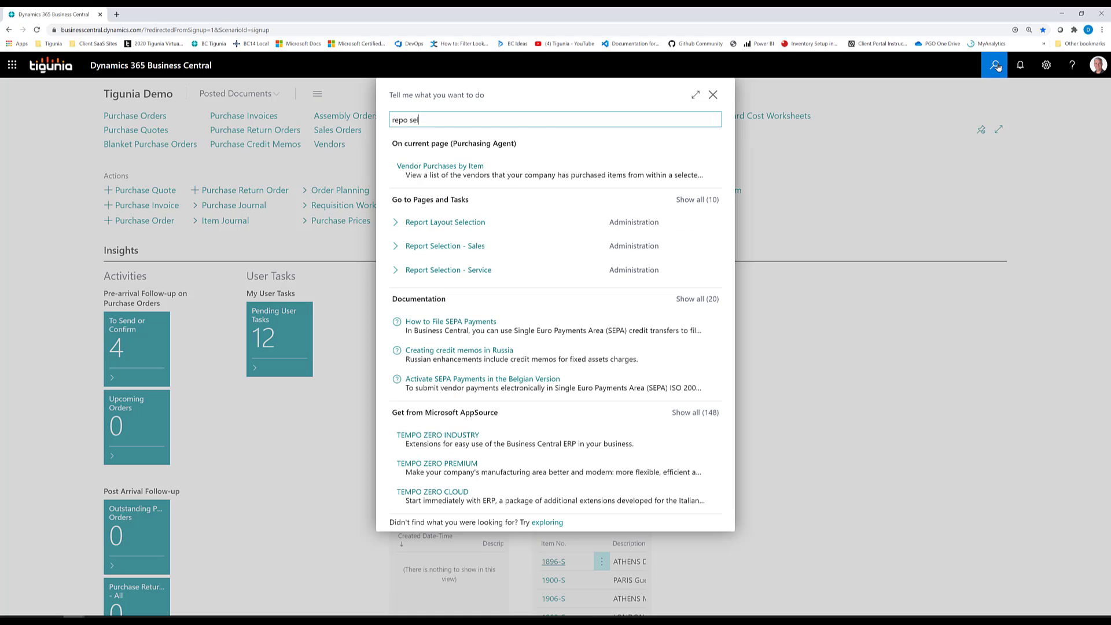
pyautogui.click(685, 204)
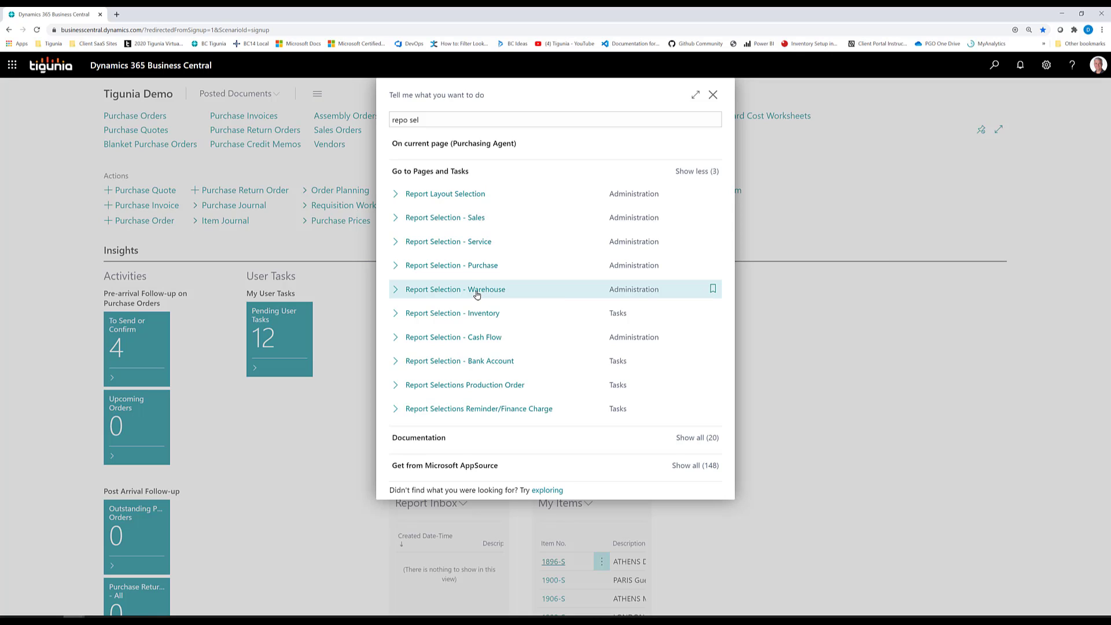
pyautogui.click(455, 223)
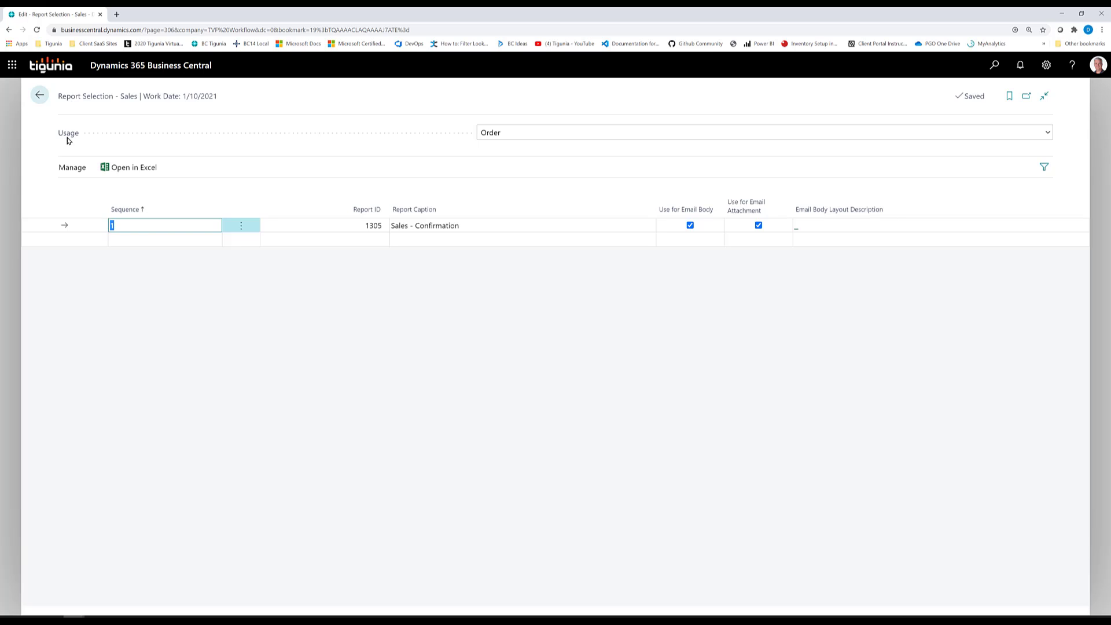
# View the sales report selections for the Order usage and switch the Usage to Invoice.
pyautogui.click(1049, 134)
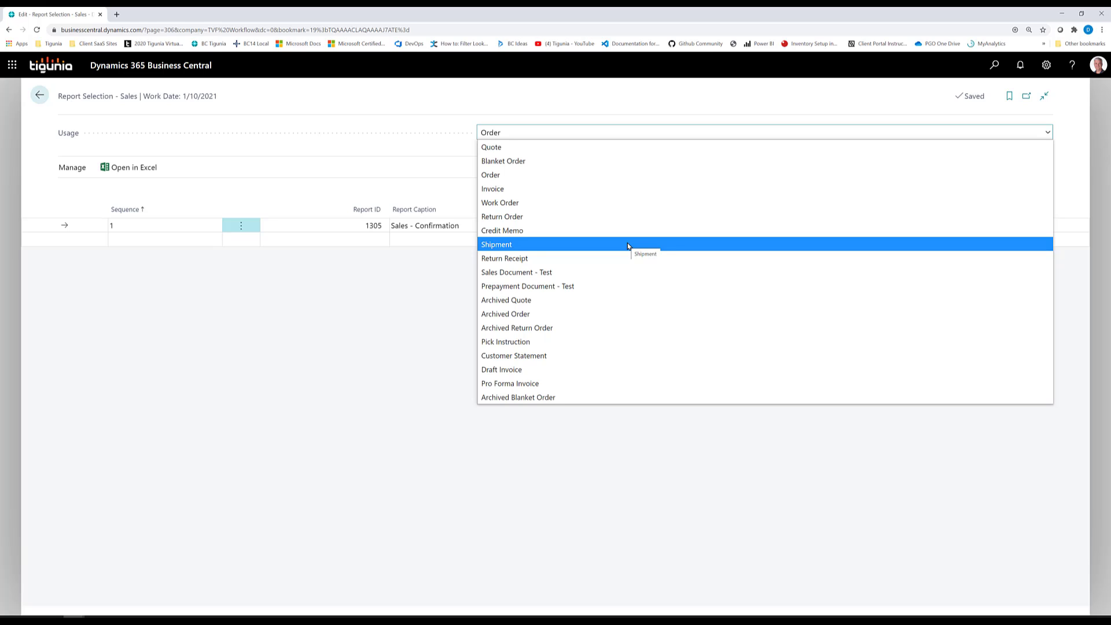
pyautogui.click(496, 178)
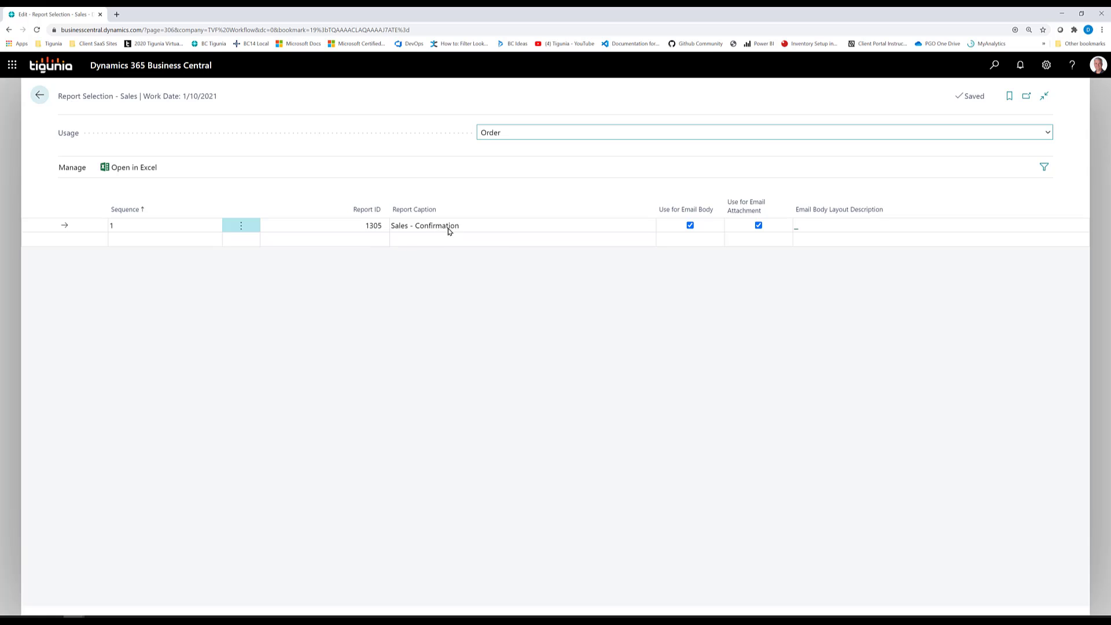
pyautogui.click(1053, 134)
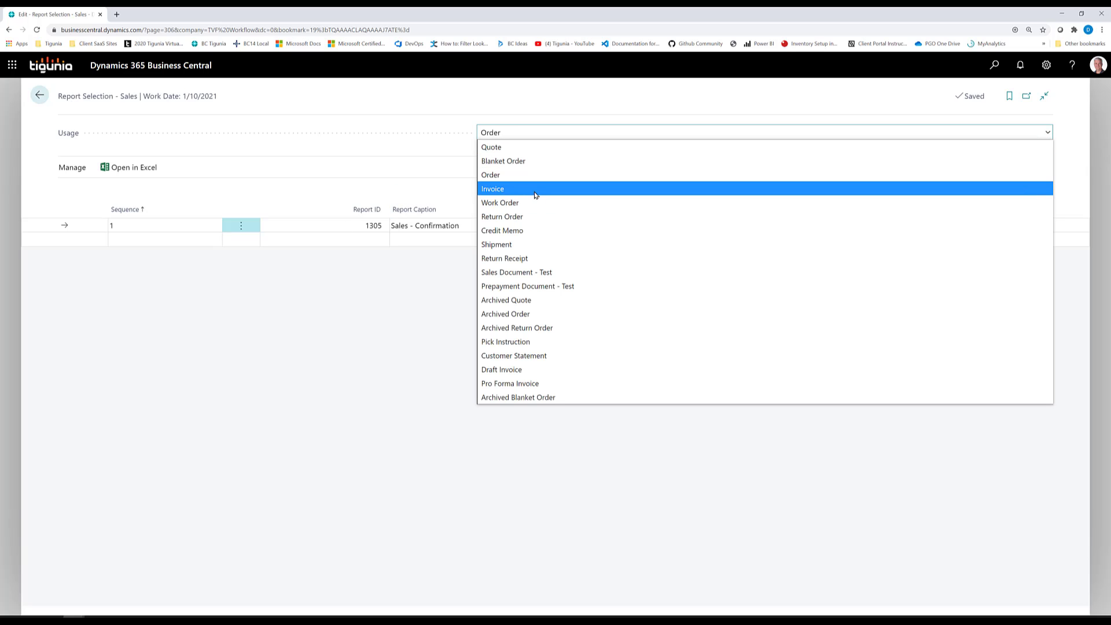
pyautogui.click(536, 189)
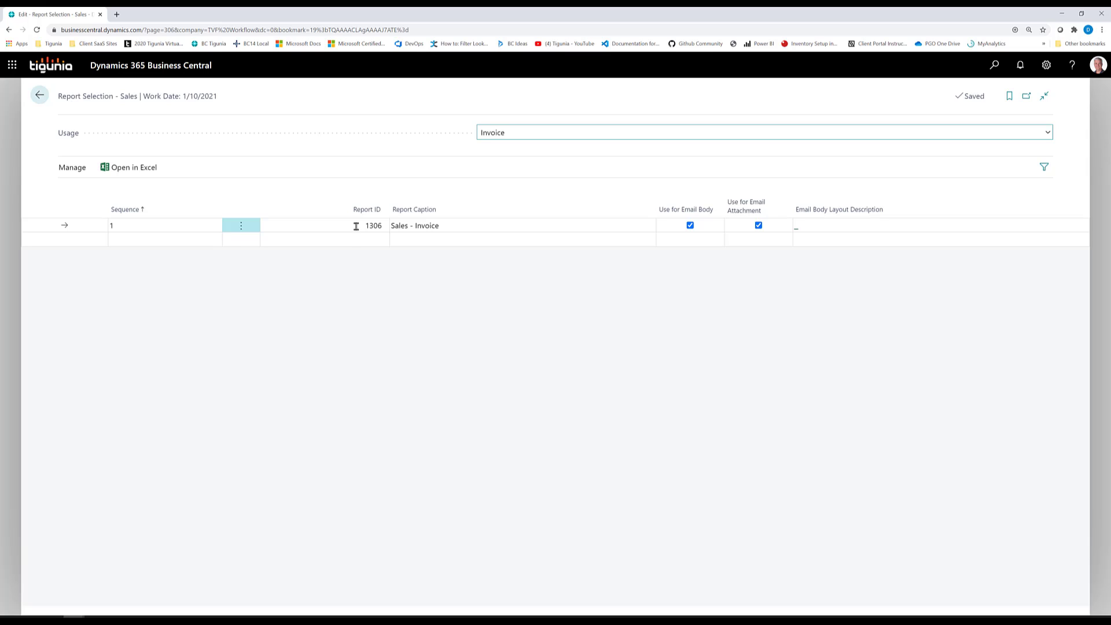
# Look through the available reports for the invoice line's Report ID and keep 1306 Sales - Invoice.
pyautogui.click(357, 228)
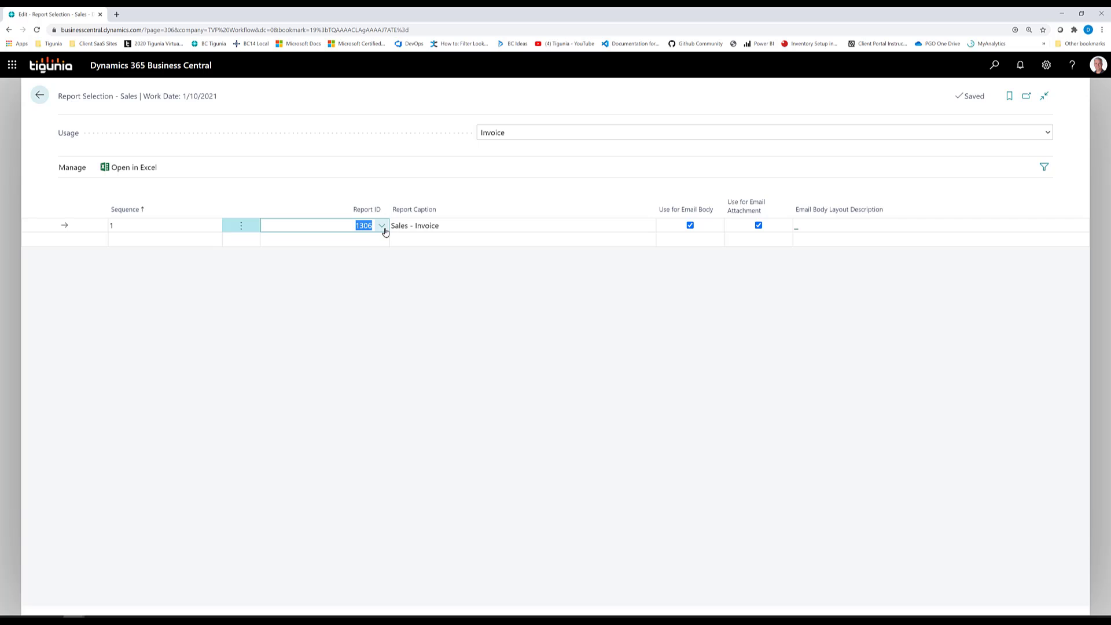
pyautogui.click(384, 229)
pyautogui.scroll(-3, 379, 313)
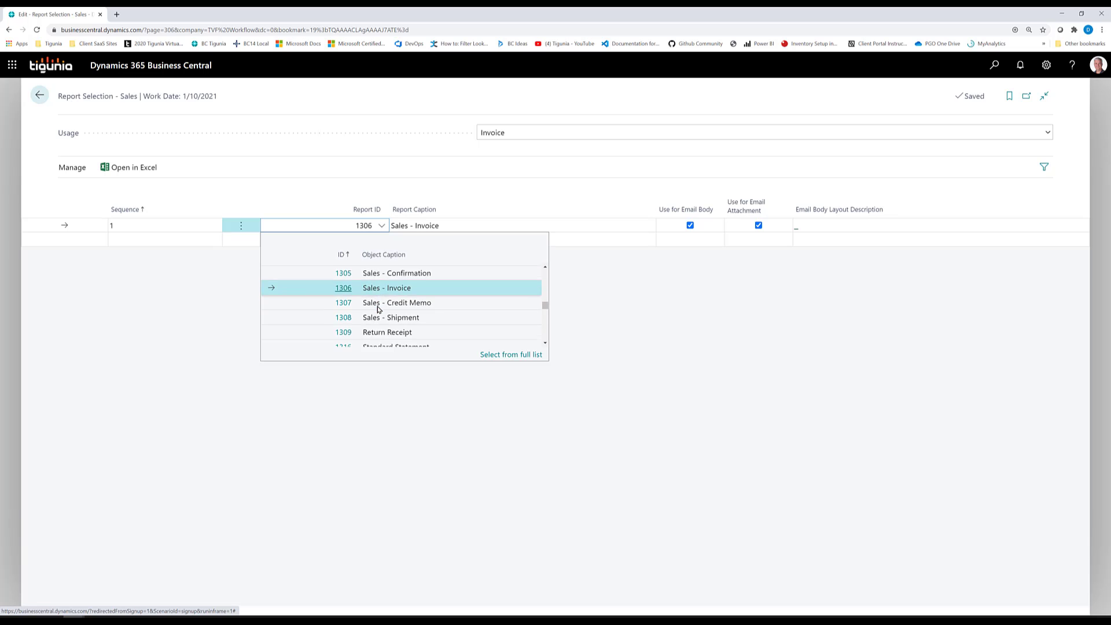
pyautogui.scroll(3, 379, 310)
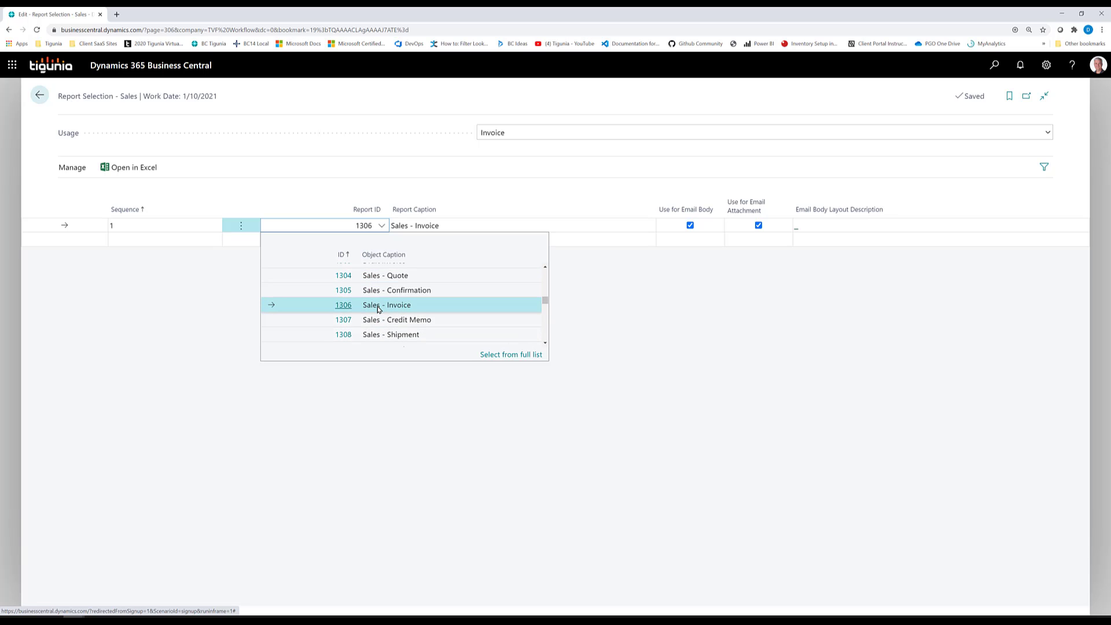
pyautogui.click(299, 309)
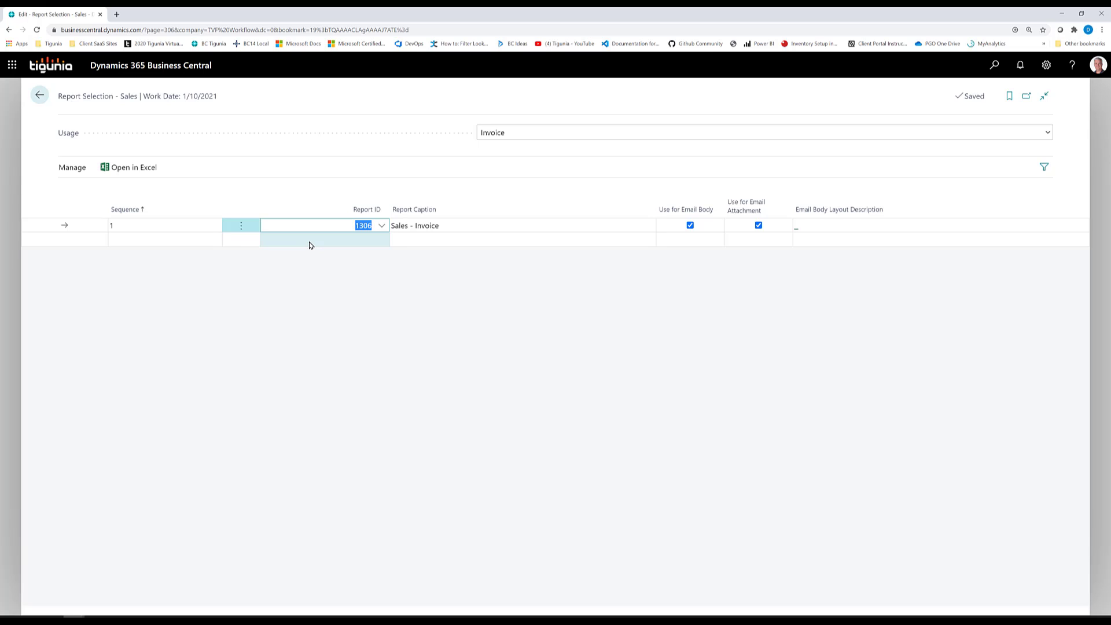
# Leave the sales report selection, search for "custom rep", and open the Custom Report Layouts page.
pyautogui.click(39, 95)
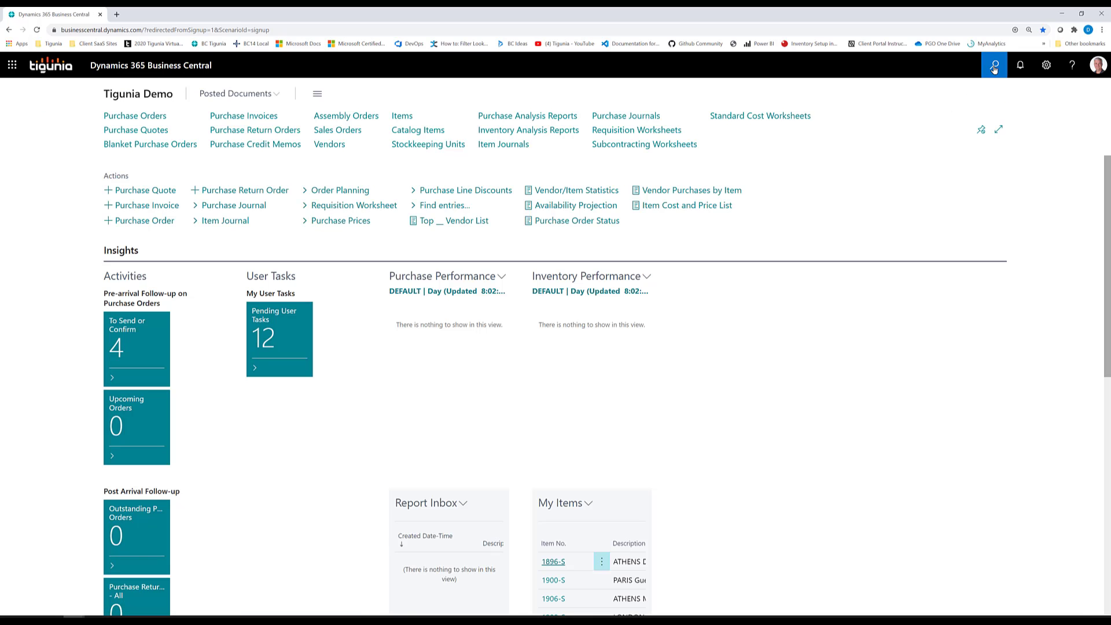
pyautogui.click(994, 68)
pyautogui.write('customer')
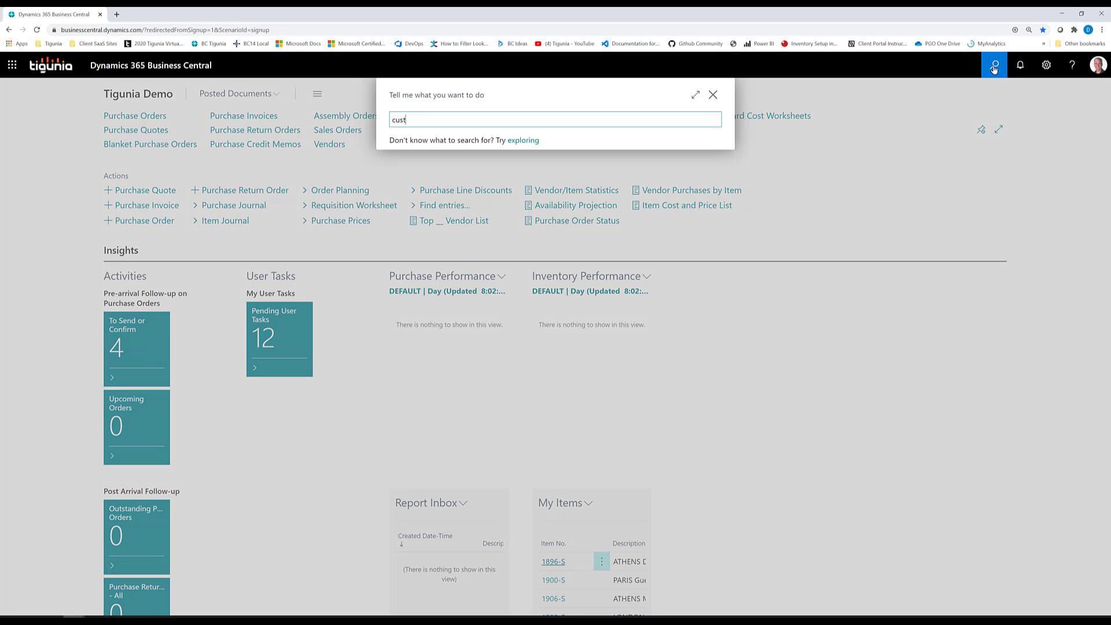
pyautogui.press('BackSpace')
pyautogui.press('BackSpace')
pyautogui.write('rep')
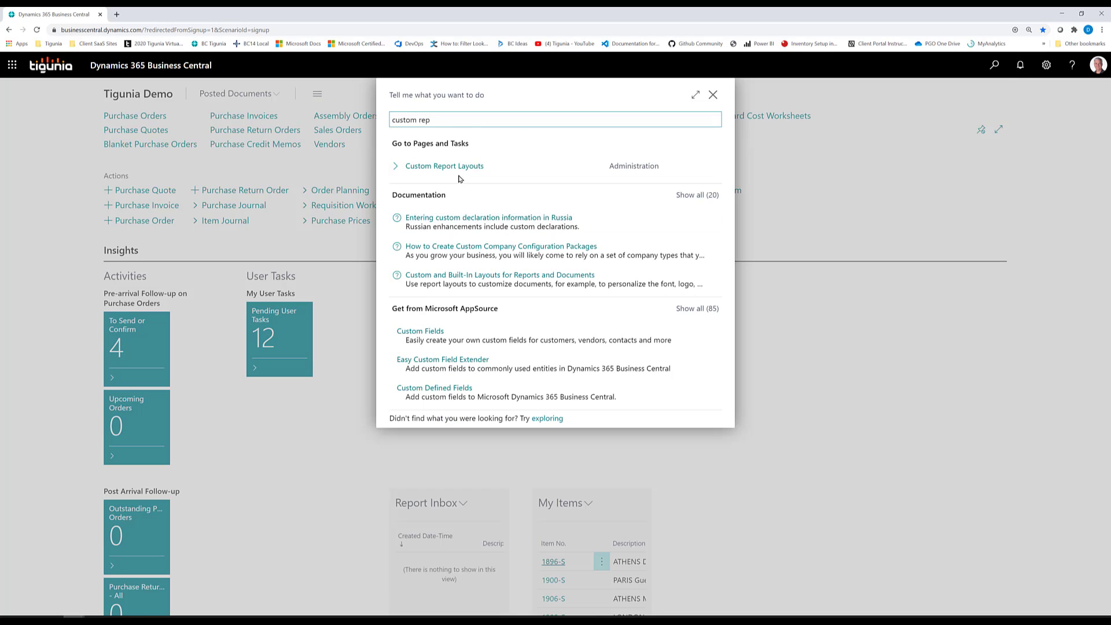
pyautogui.click(464, 166)
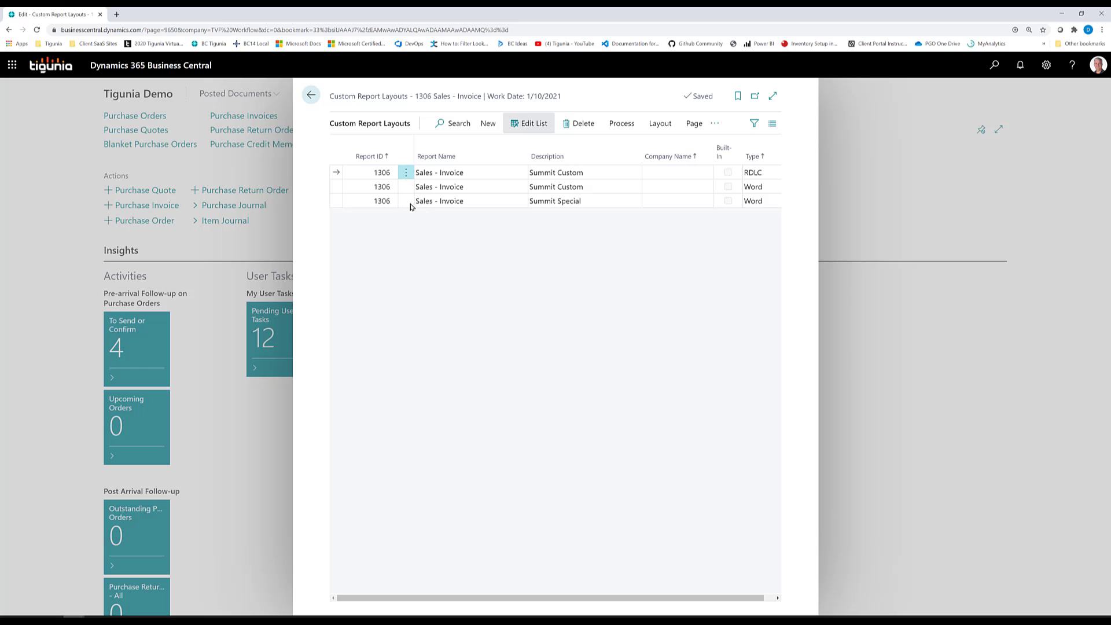
# Close the custom report layouts, search for "rep lay", and open the Report Layout Selection page.
pyautogui.click(311, 95)
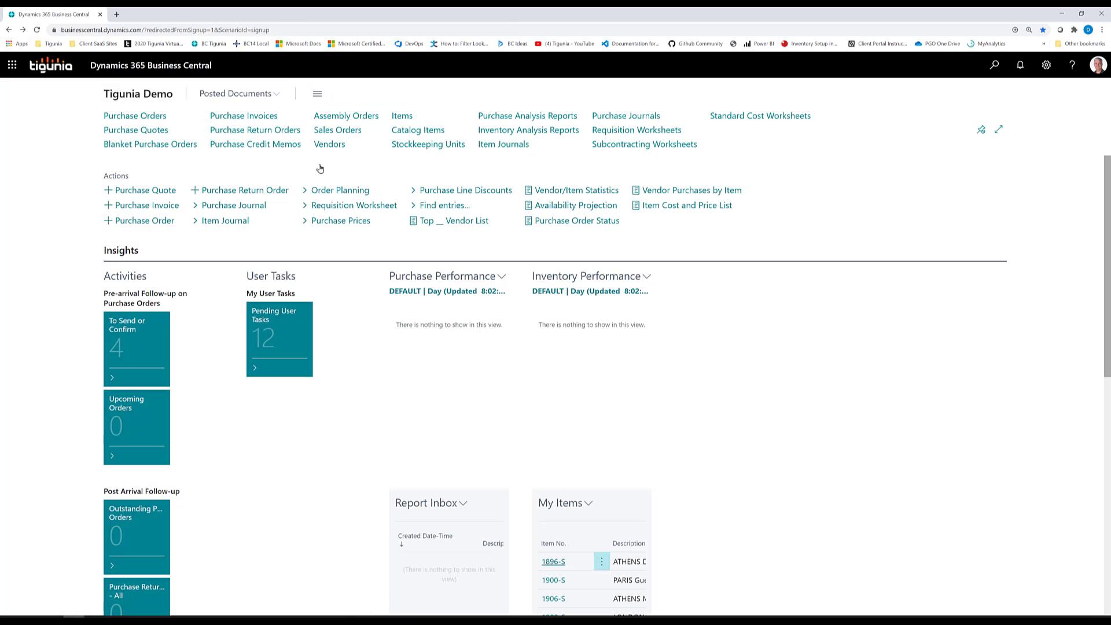
pyautogui.click(995, 67)
pyautogui.write('t')
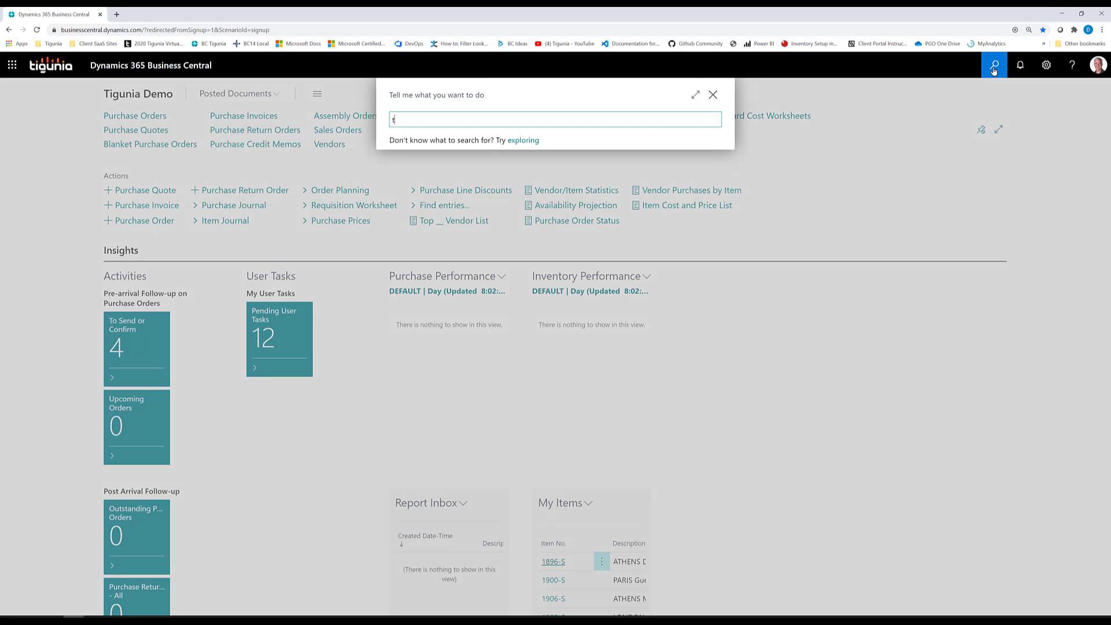
pyautogui.write('rep lay')
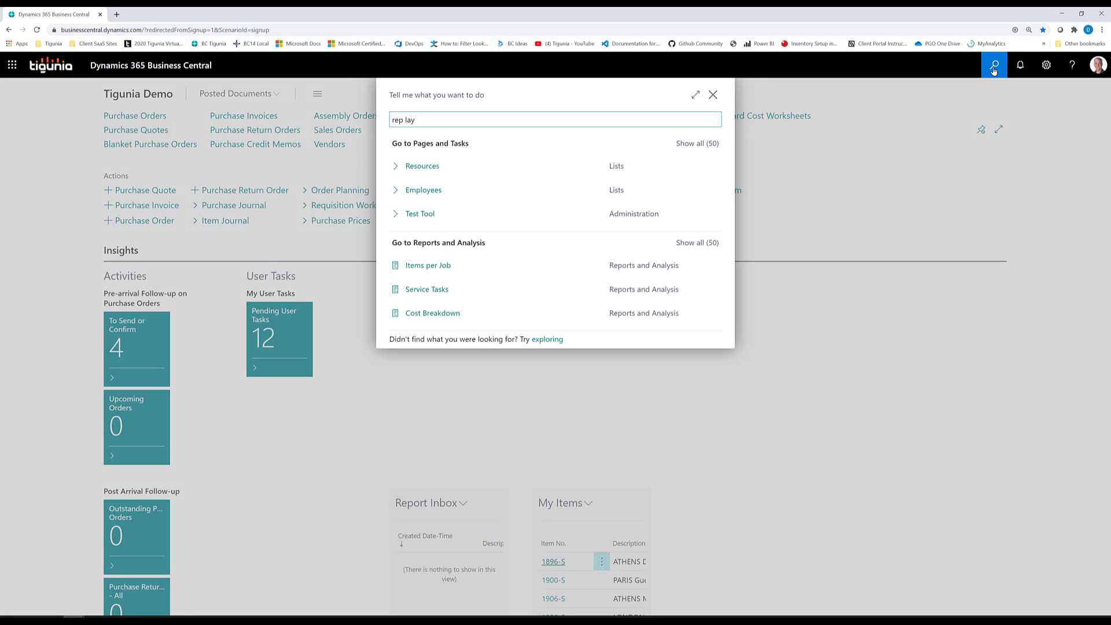
pyautogui.click(425, 191)
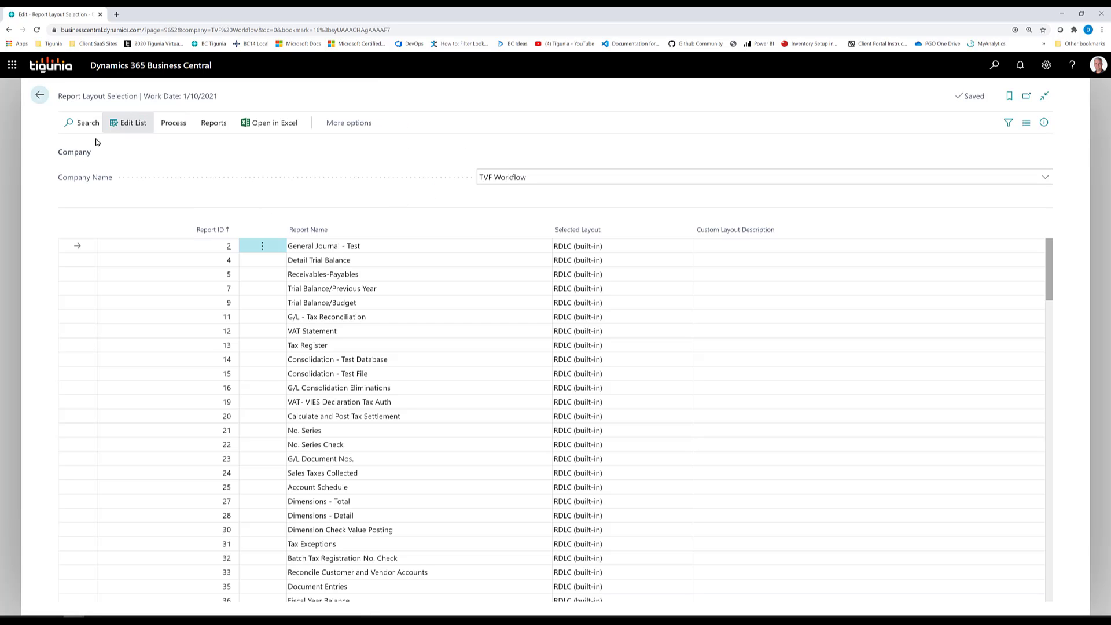
# Filter the report layout selection list to report 1306.
pyautogui.scroll(-15, 186, 322)
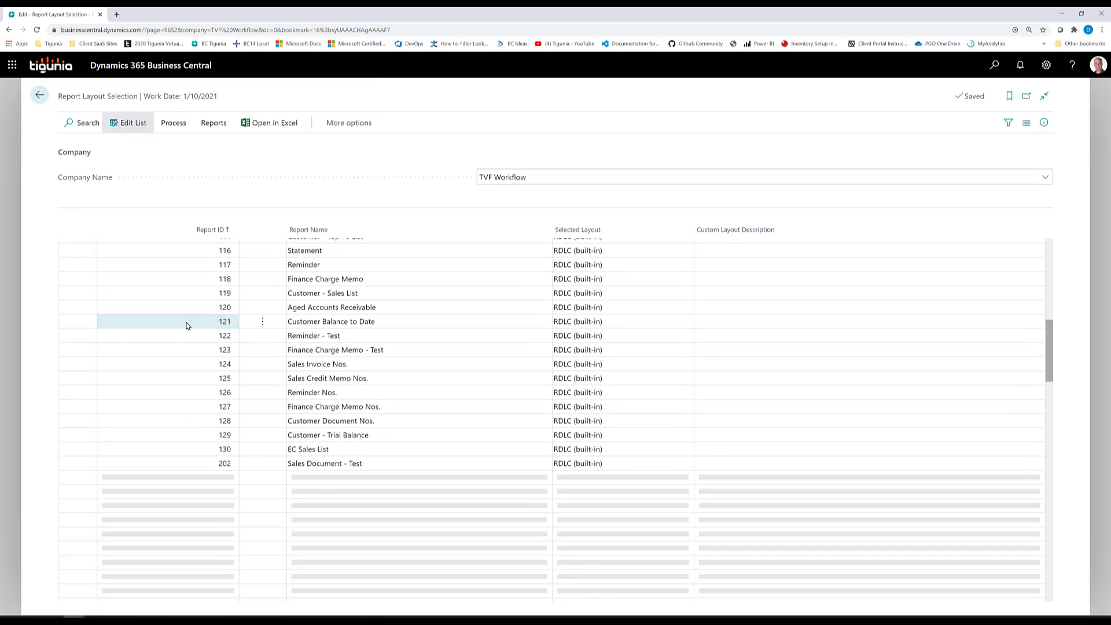
pyautogui.scroll(-10, 186, 322)
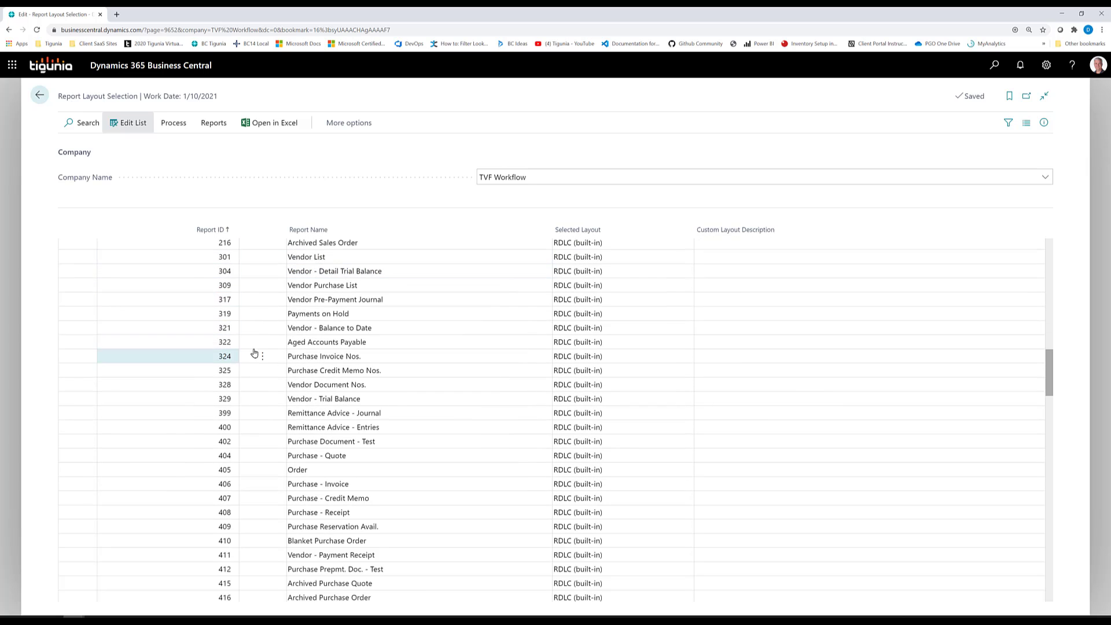
pyautogui.scroll(5, 252, 350)
pyautogui.click(82, 122)
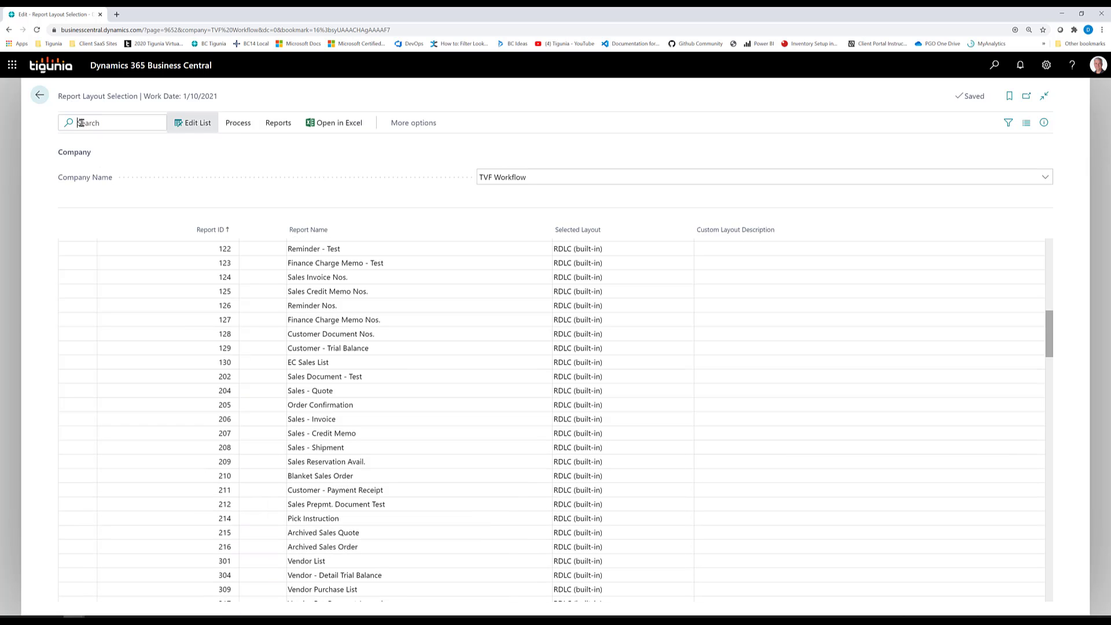
pyautogui.write('1306')
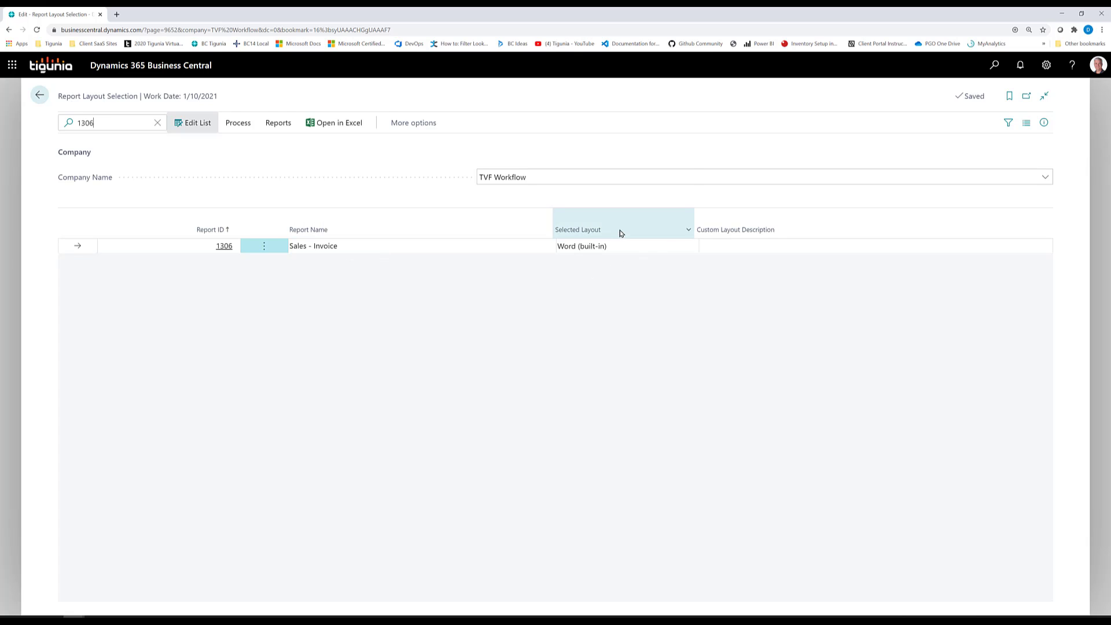
# Set the selected layout of report 1306 Sales - Invoice to Custom Layout, using the Word-type Summit Custom layout.
pyautogui.moveTo(621, 233)
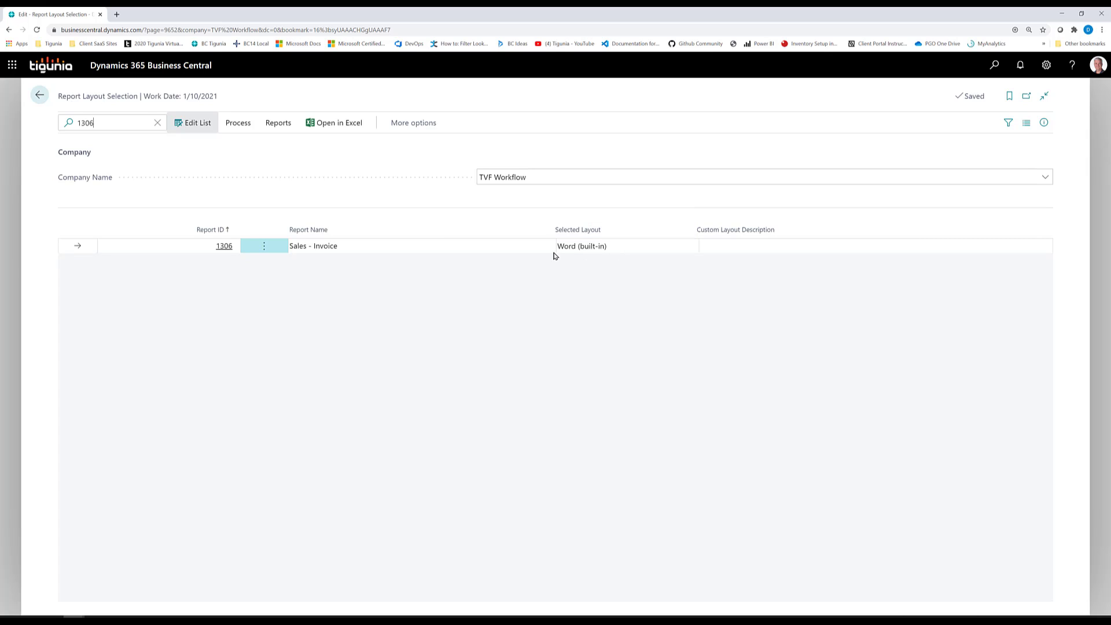
pyautogui.click(650, 248)
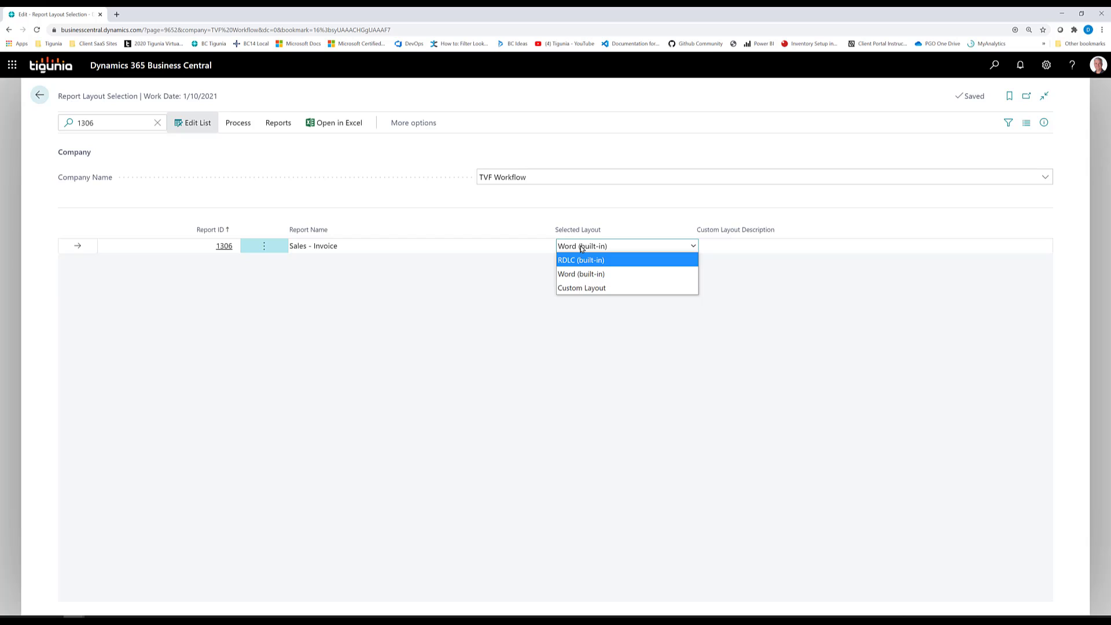
pyautogui.click(575, 289)
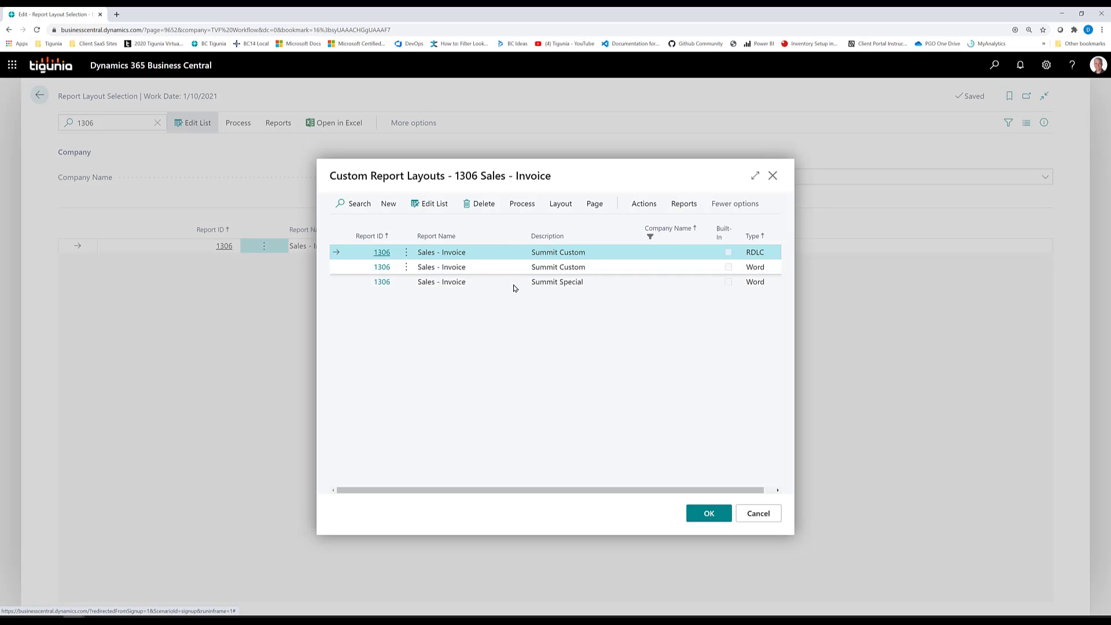
pyautogui.click(505, 273)
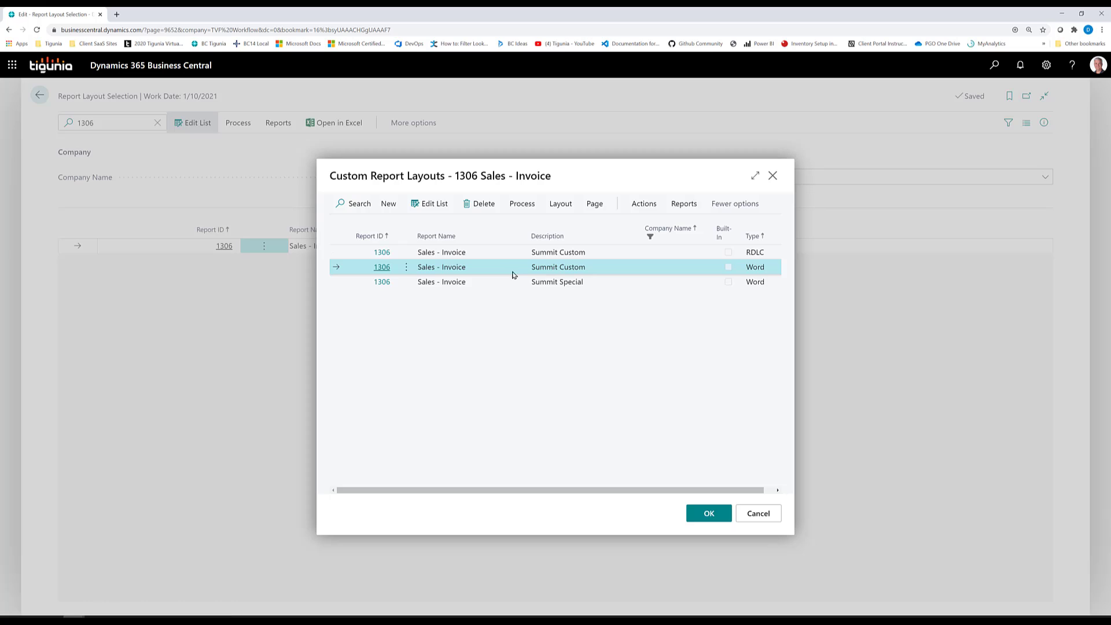
pyautogui.click(707, 513)
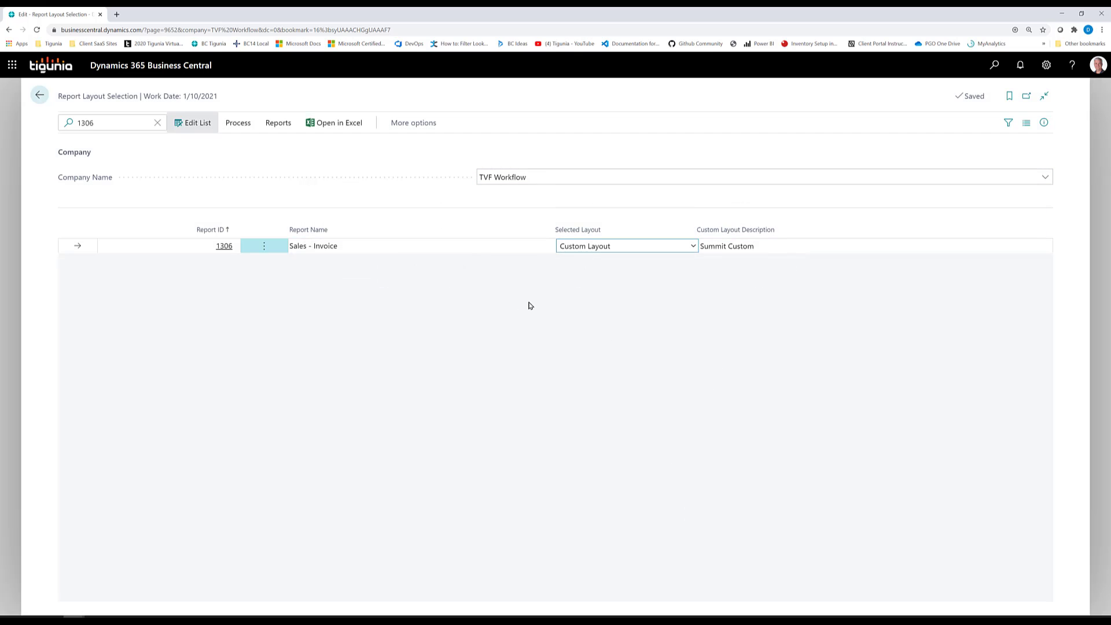